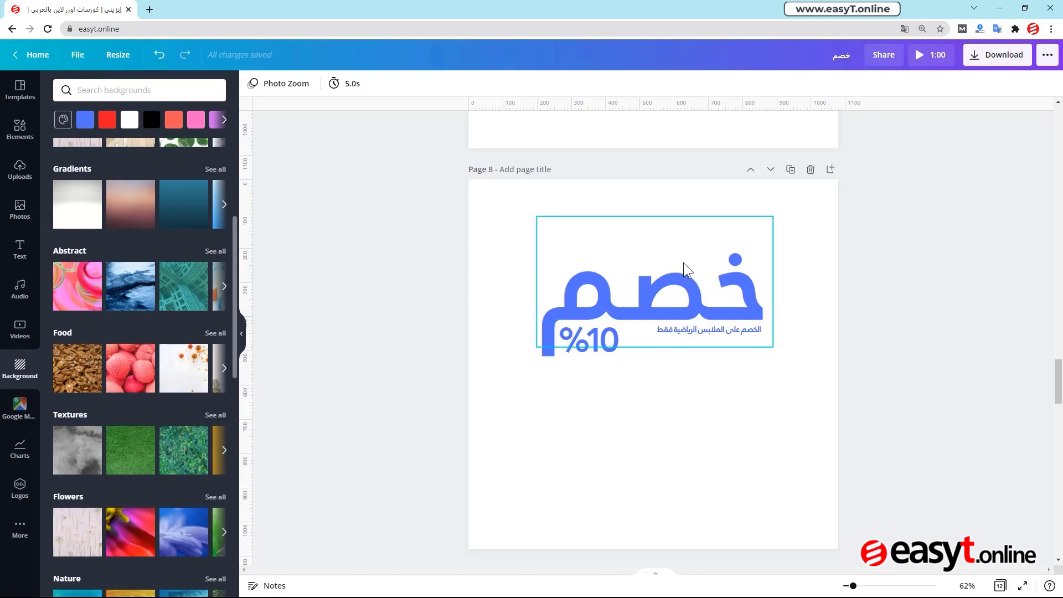
# Step: Compare how the headline, %10 and caption are arranged in the discount text layouts on pages 8 to 11
pyautogui.scroll(-3, 724, 389)
pyautogui.scroll(-9, 720, 383)
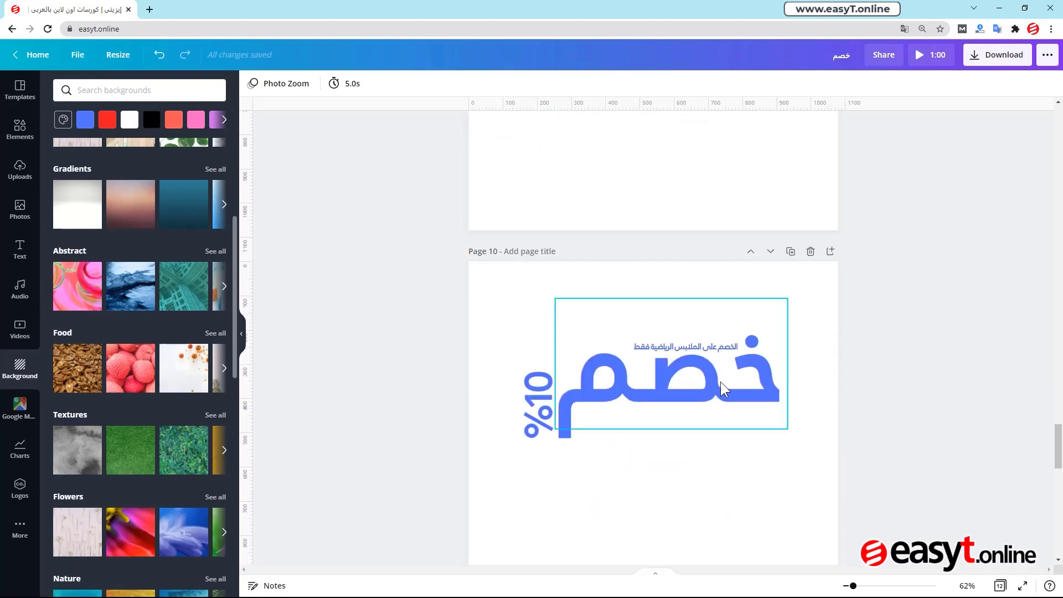
pyautogui.scroll(-8, 720, 381)
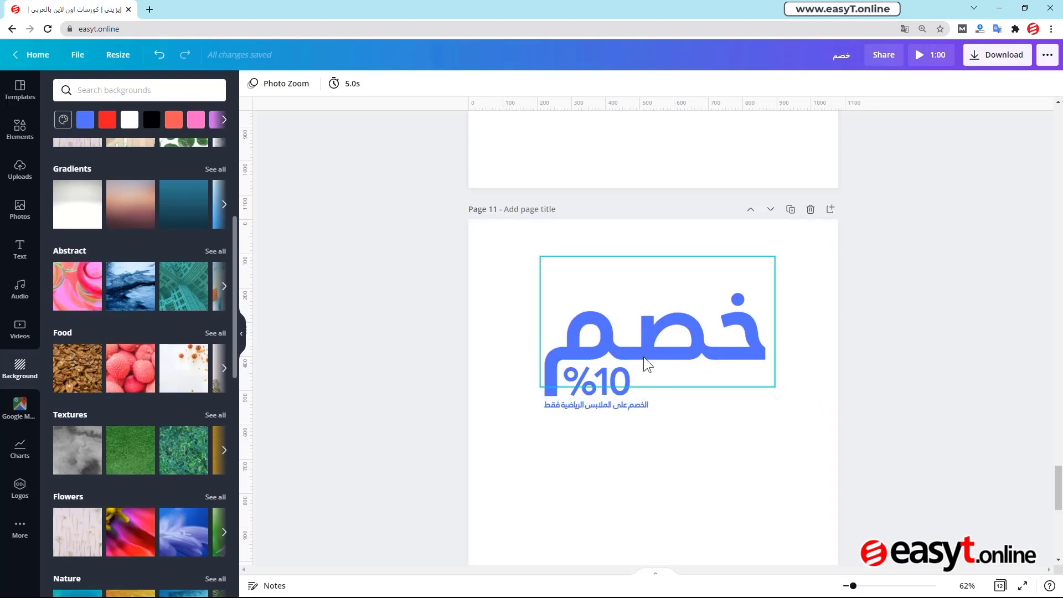
pyautogui.scroll(10, 647, 365)
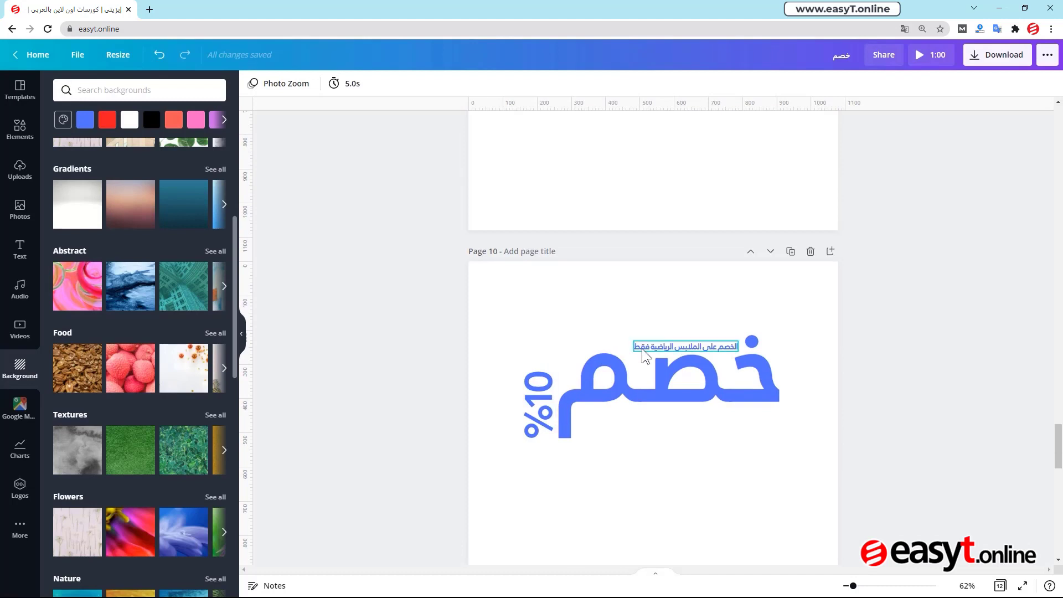
pyautogui.scroll(5, 651, 330)
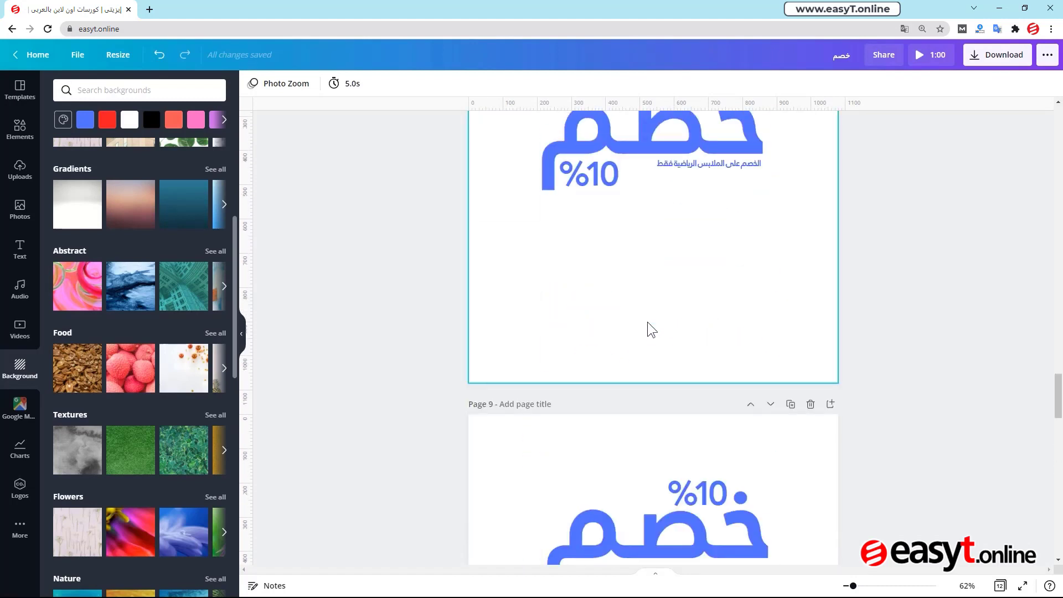
pyautogui.scroll(-15, 651, 330)
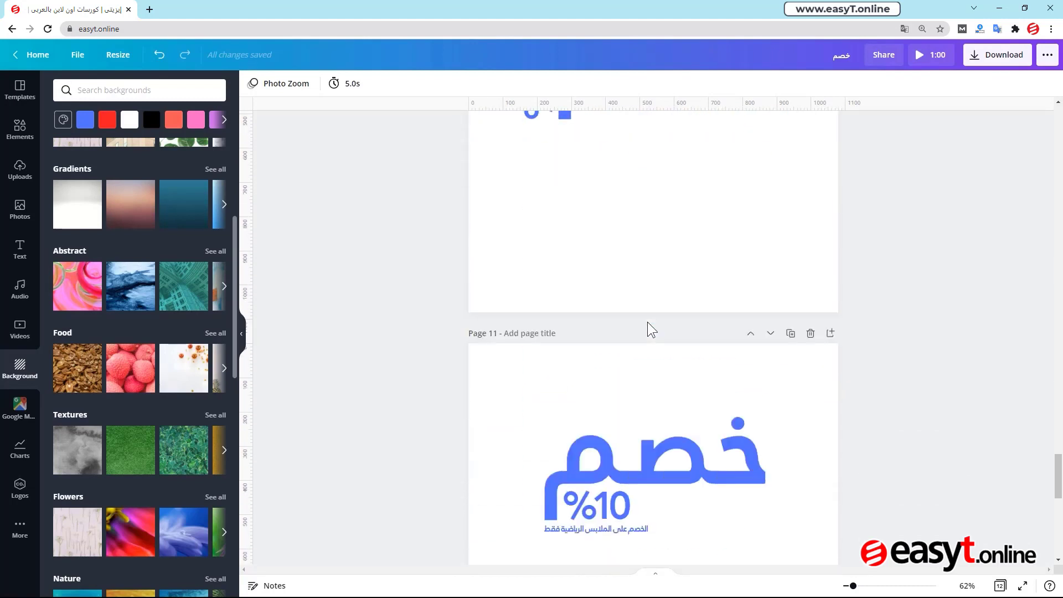
pyautogui.scroll(-1, 649, 327)
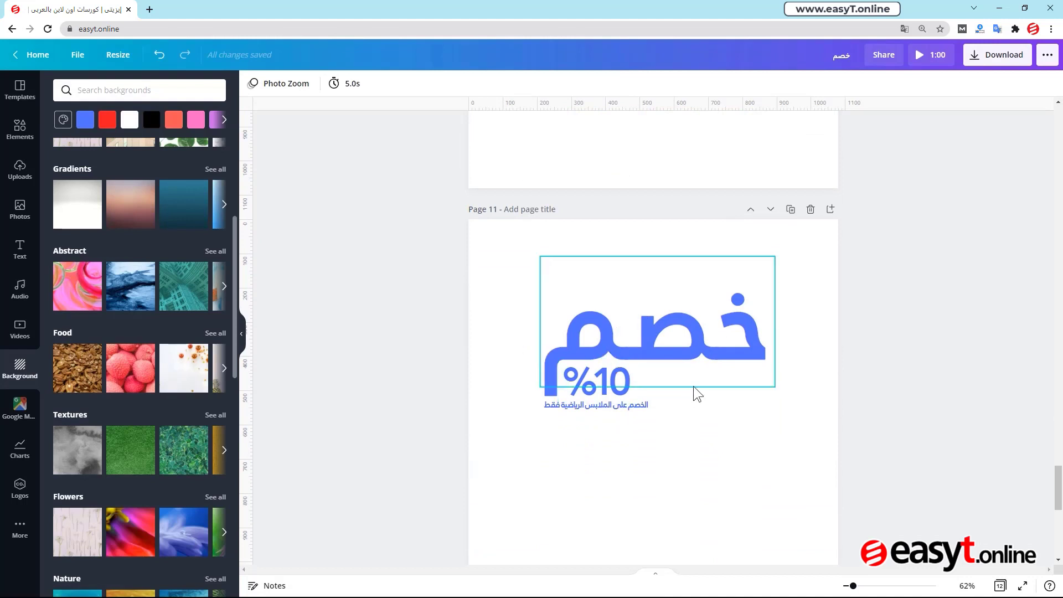
# Step: Add a new page at the end of the design and give it a solid red background
pyautogui.scroll(-2, 697, 393)
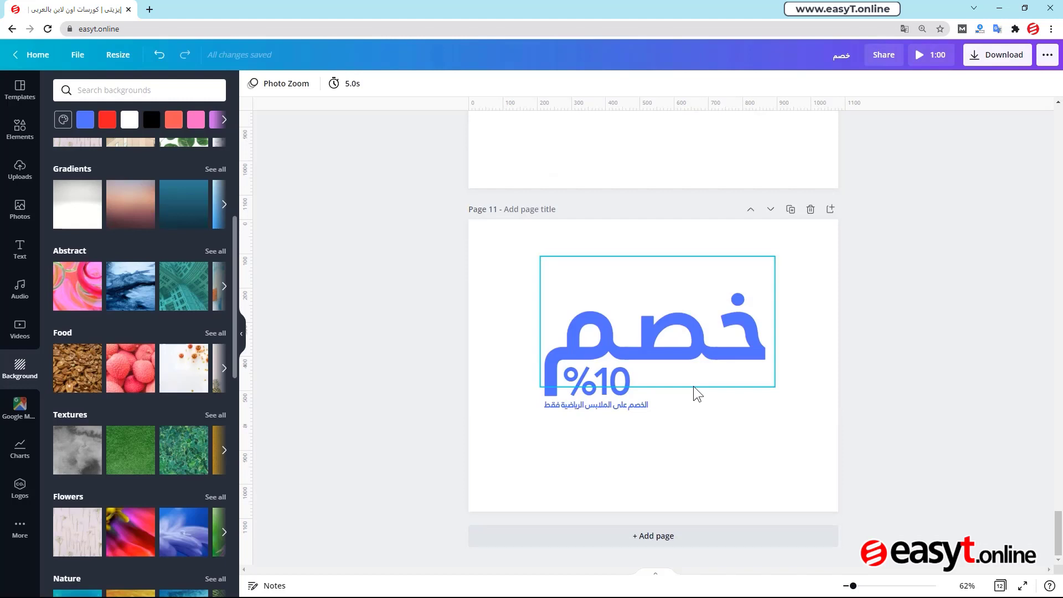
pyautogui.click(652, 537)
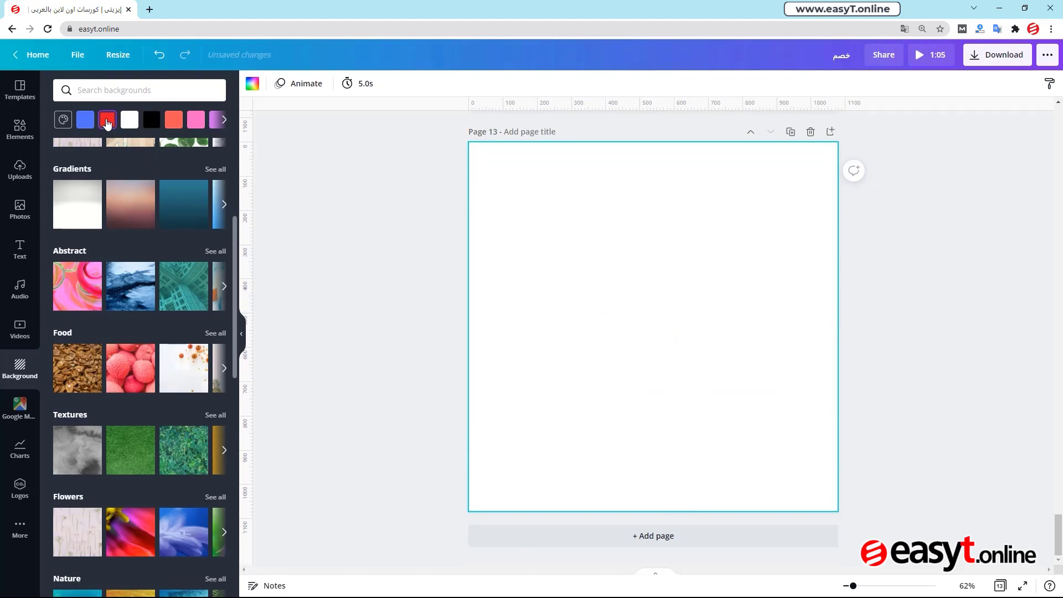
pyautogui.click(108, 121)
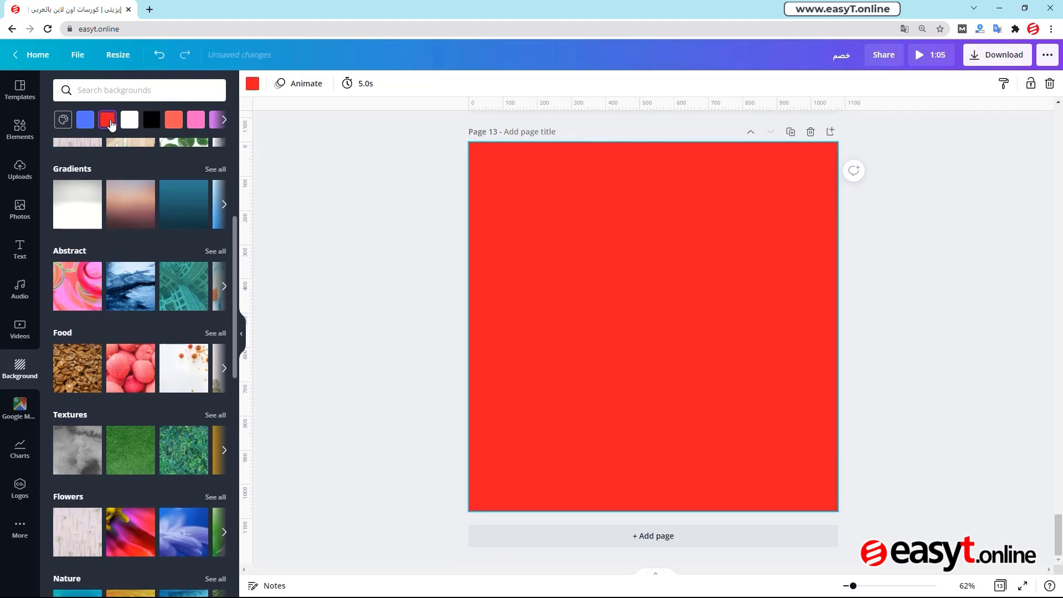
# Step: Search the photos for "man" and insert the cut-out of the bald man with his finger on his chin
pyautogui.click(21, 209)
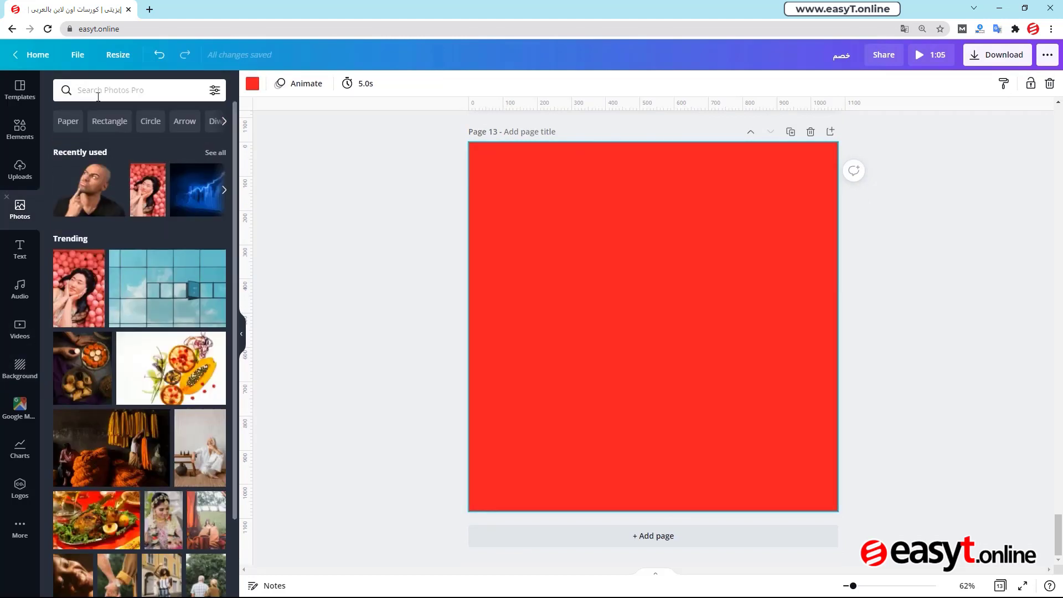
pyautogui.click(100, 93)
pyautogui.write('man')
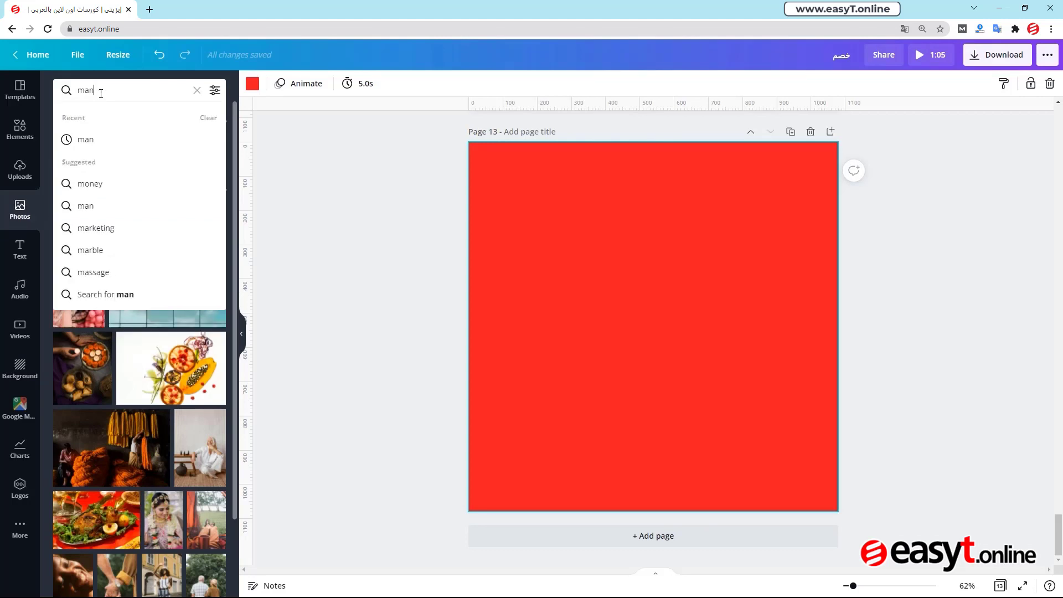
pyautogui.press('Return')
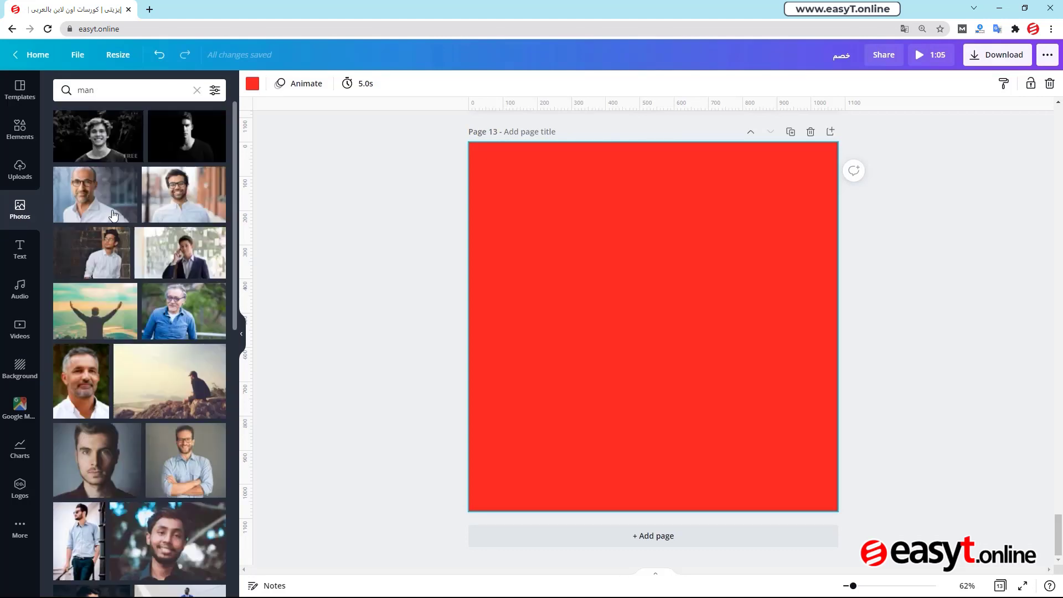
pyautogui.scroll(-7, 110, 288)
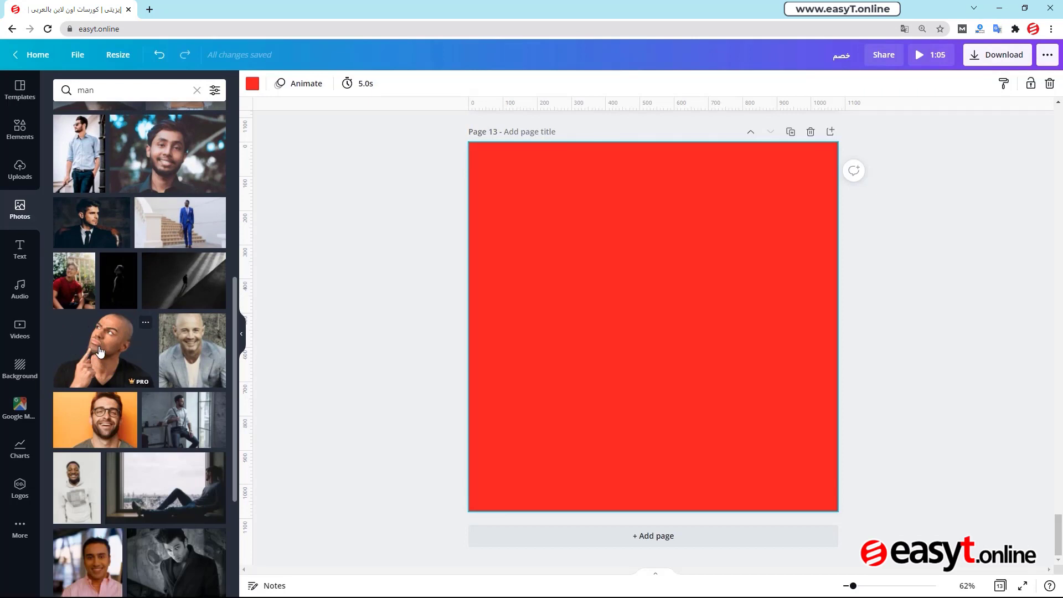
pyautogui.click(101, 352)
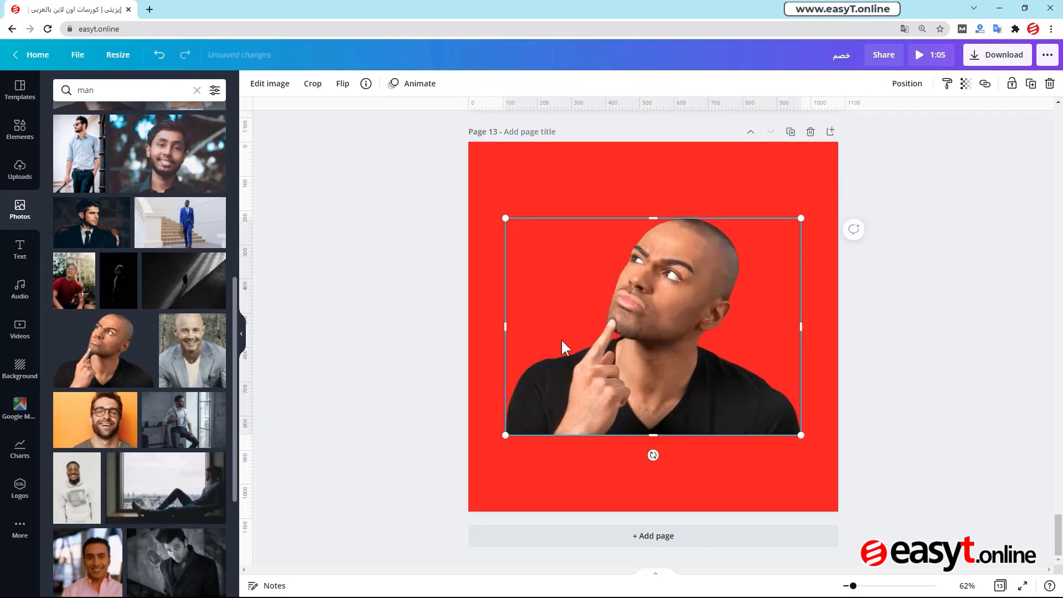
# Step: Enlarge the man's photo and place it at the page's bottom right so it runs off the right edge
pyautogui.moveTo(657, 409); pyautogui.dragTo(725, 492)
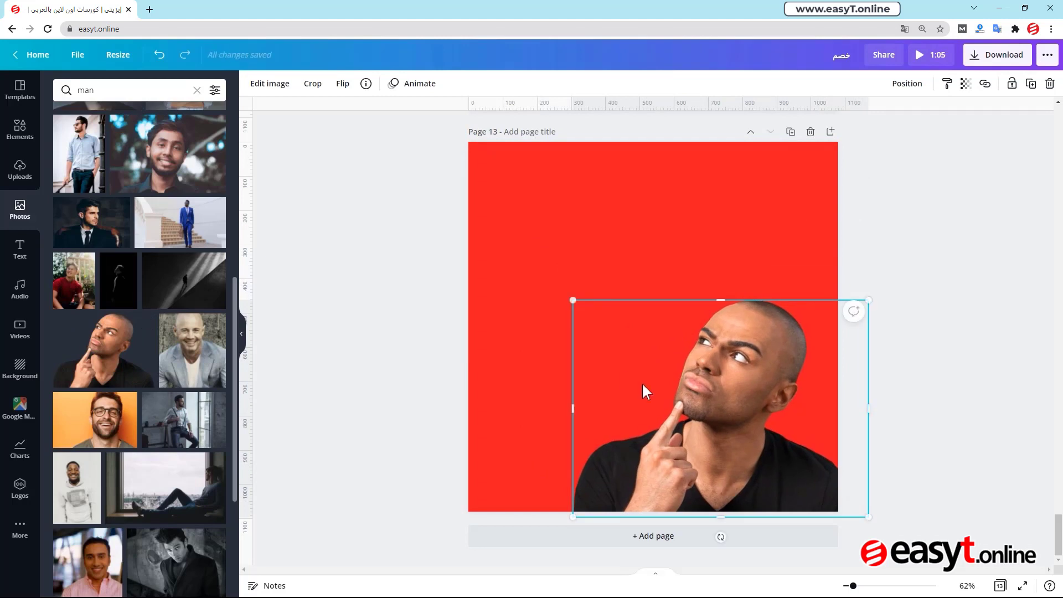
pyautogui.moveTo(573, 300); pyautogui.dragTo(410, 181)
pyautogui.moveTo(619, 347); pyautogui.dragTo(761, 352)
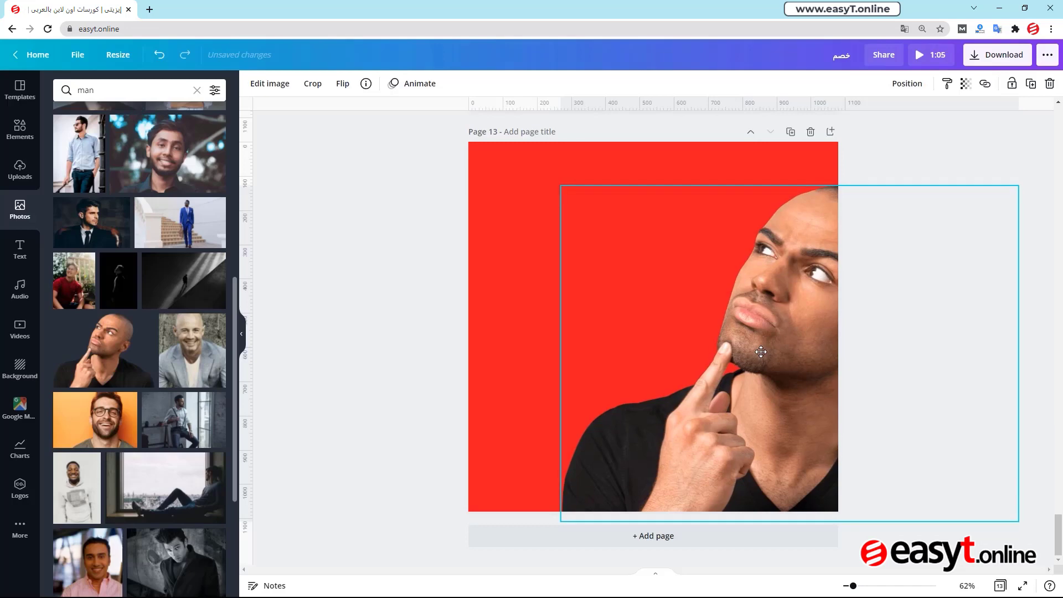
pyautogui.click(419, 308)
# Step: Copy the خصم headline, %10 and caption texts from page 12 onto the red page 13
pyautogui.scroll(10, 427, 311)
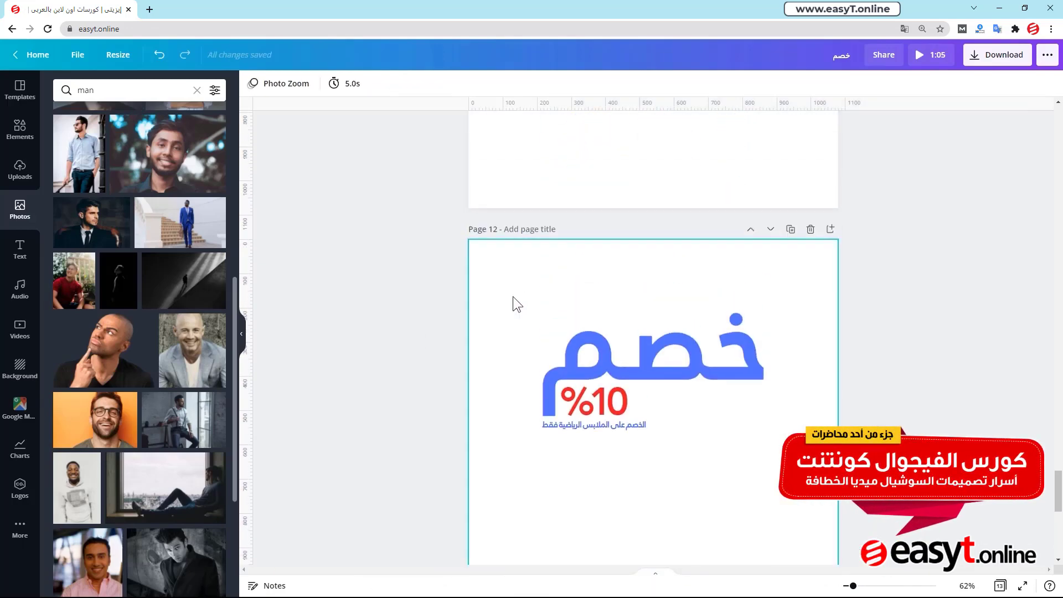
pyautogui.moveTo(491, 281); pyautogui.dragTo(809, 486)
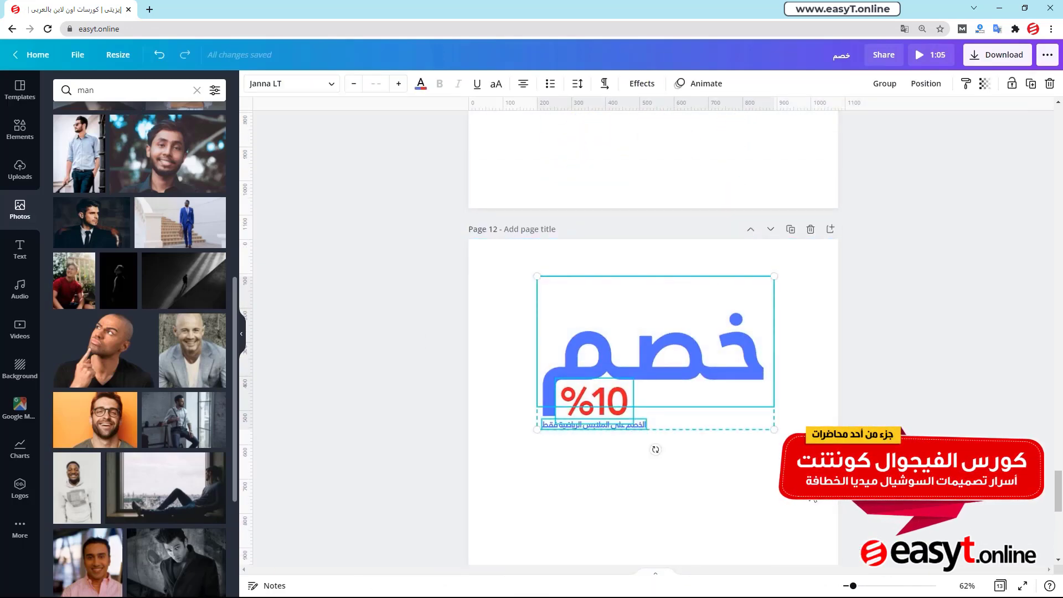
pyautogui.scroll(-9, 655, 116)
pyautogui.click(503, 339)
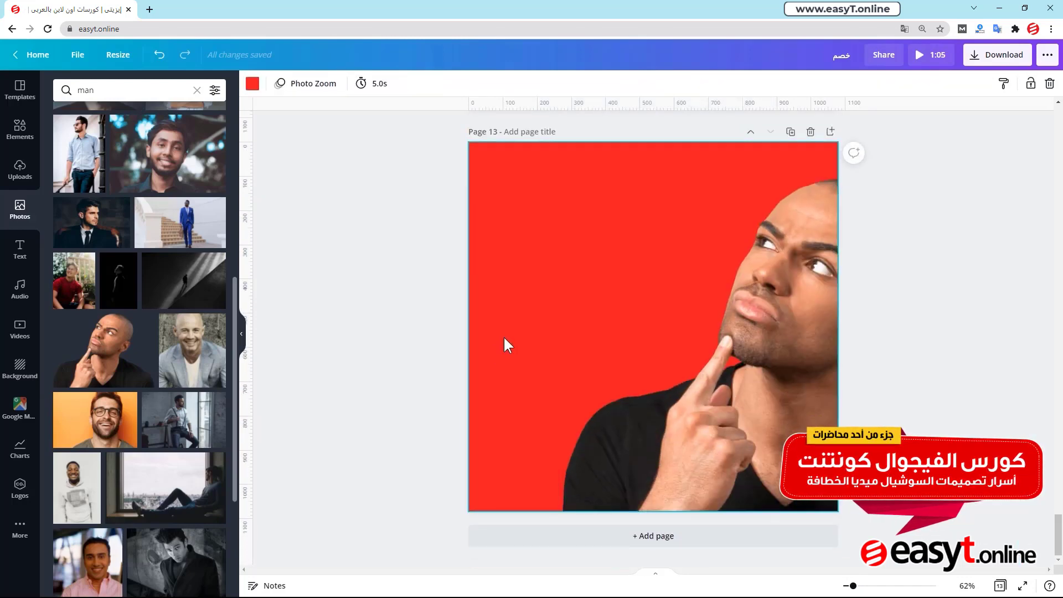
pyautogui.hotkey('ctrl', 'v')
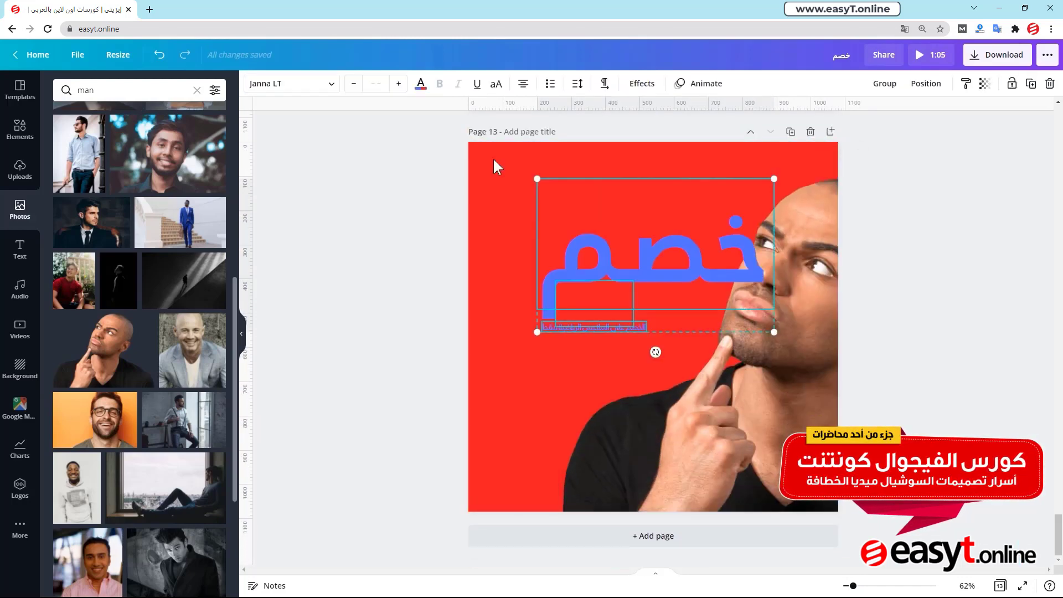
# Step: Change the colour of all the pasted text to white
pyautogui.click(420, 84)
pyautogui.click(154, 142)
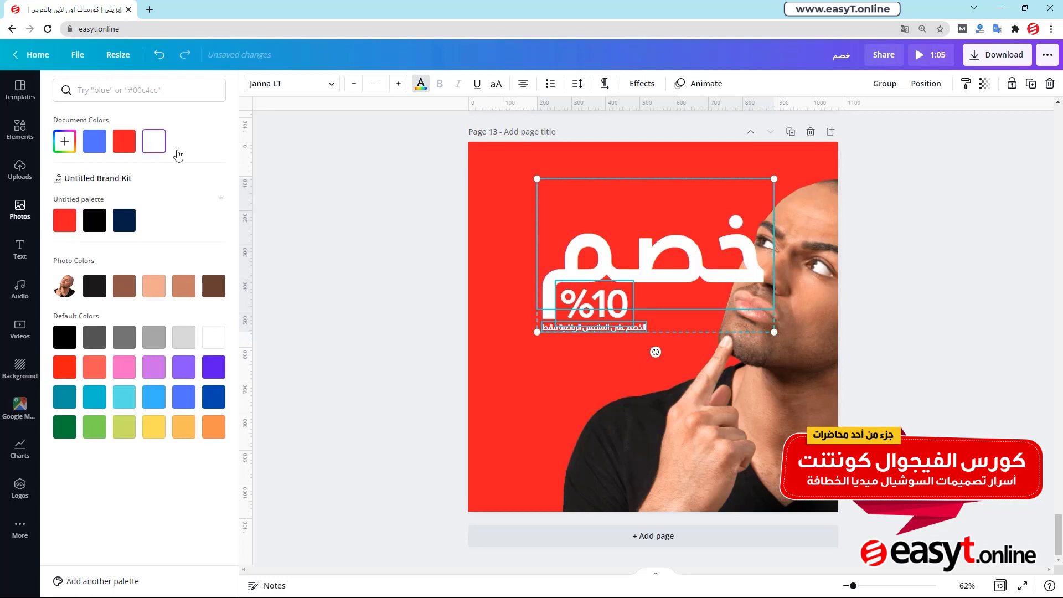
pyautogui.click(439, 248)
pyautogui.click(464, 264)
# Step: Move the خصم headline to the page's bottom edge and place %10 with its caption beneath in the top-left corner
pyautogui.moveTo(678, 263); pyautogui.dragTo(636, 468)
pyautogui.click(606, 303)
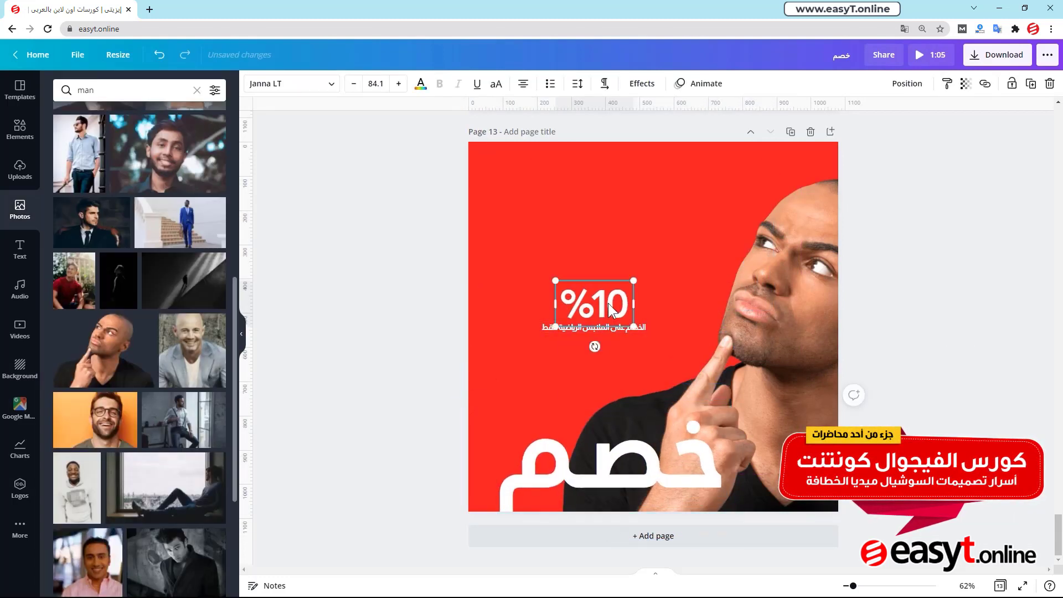
pyautogui.moveTo(606, 303); pyautogui.dragTo(545, 175)
pyautogui.moveTo(616, 323); pyautogui.dragTo(573, 202)
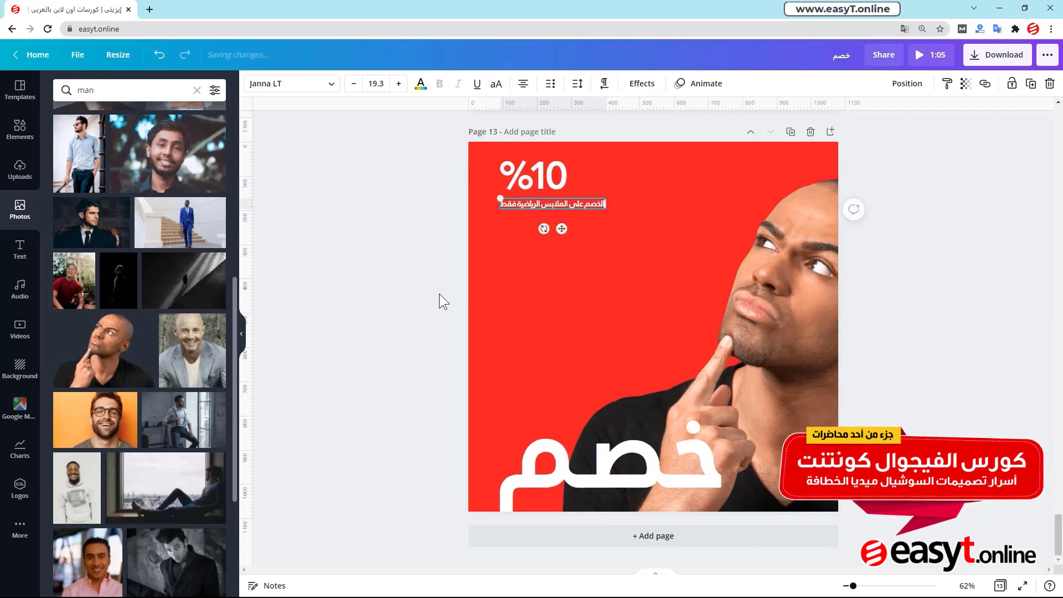
pyautogui.click(361, 323)
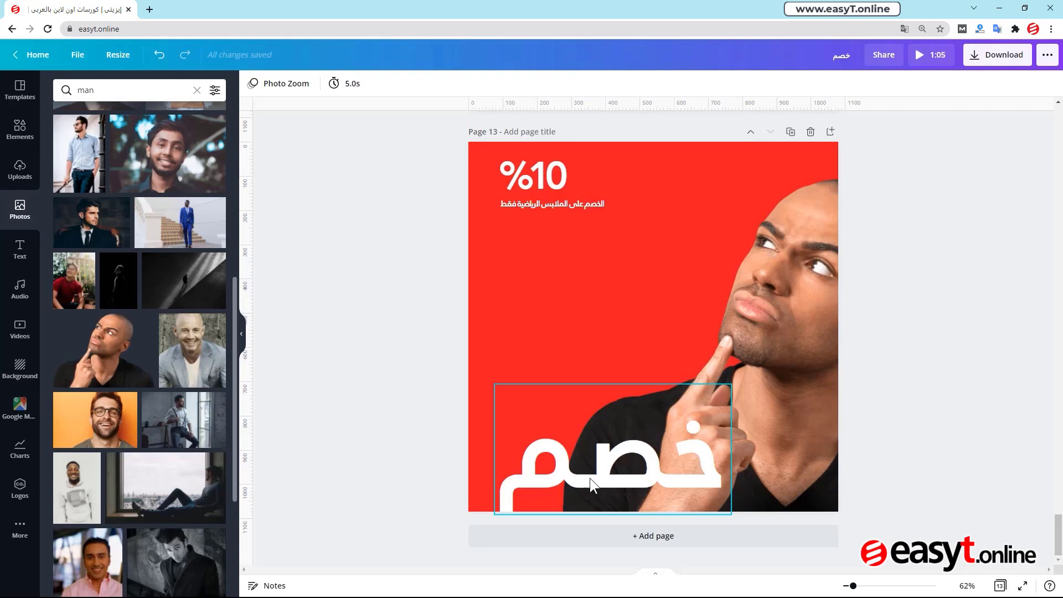
# Step: Move %10 and its caption together over the man's chin, and the خصم headline to the top left of the page
pyautogui.click(540, 176)
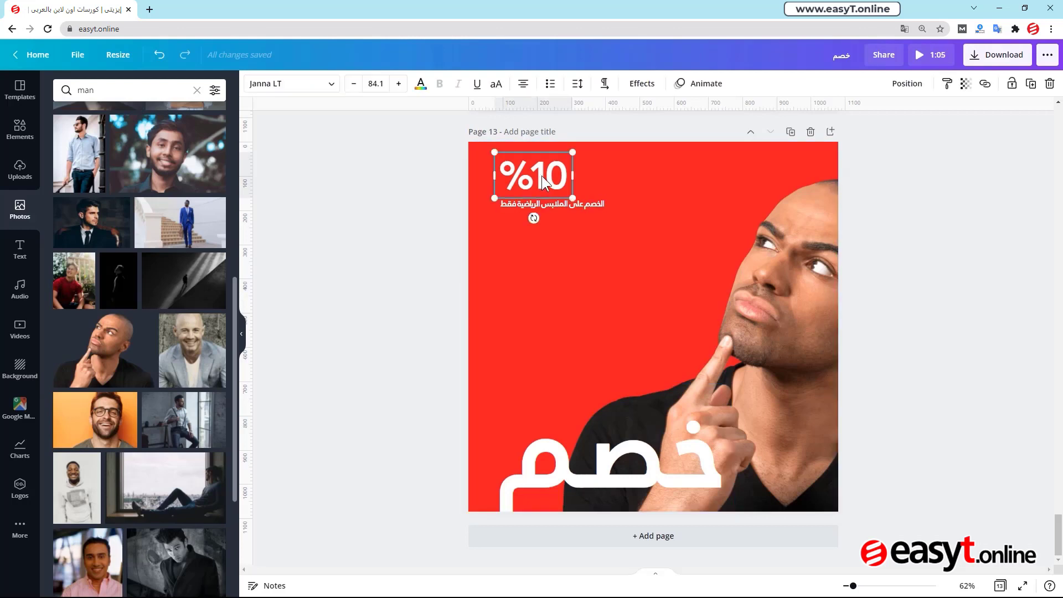
pyautogui.keyDown('shift'); pyautogui.click(540, 201); pyautogui.keyUp('shift')
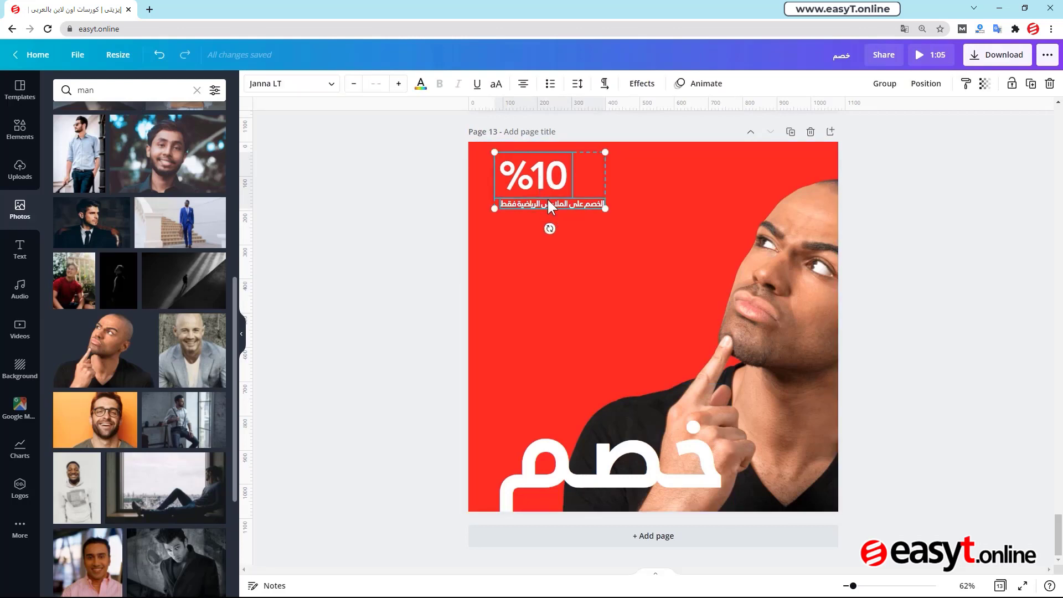
pyautogui.moveTo(546, 197); pyautogui.dragTo(765, 368)
pyautogui.moveTo(637, 475); pyautogui.dragTo(630, 210)
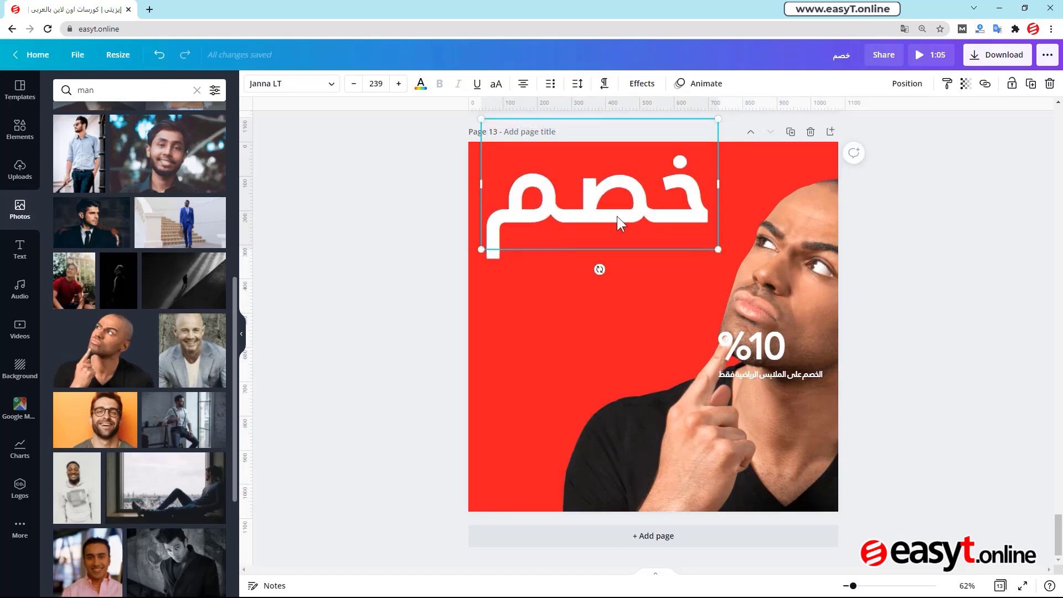
# Step: Move %10 and its caption together to the bottom-left corner of the page
pyautogui.click(765, 355)
pyautogui.keyDown('shift'); pyautogui.click(759, 373); pyautogui.keyUp('shift')
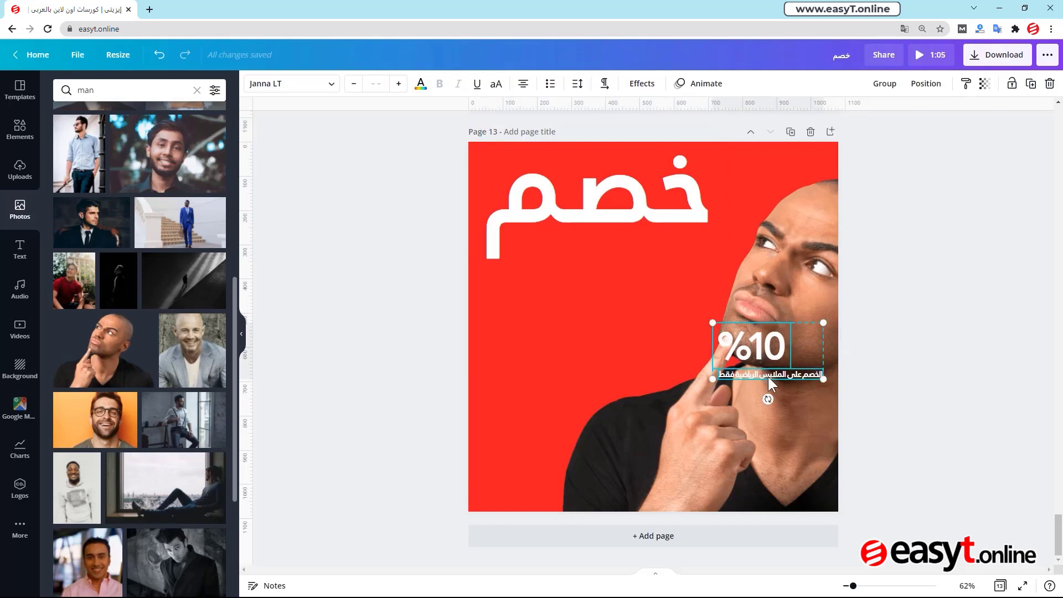
pyautogui.moveTo(768, 376); pyautogui.dragTo(555, 484)
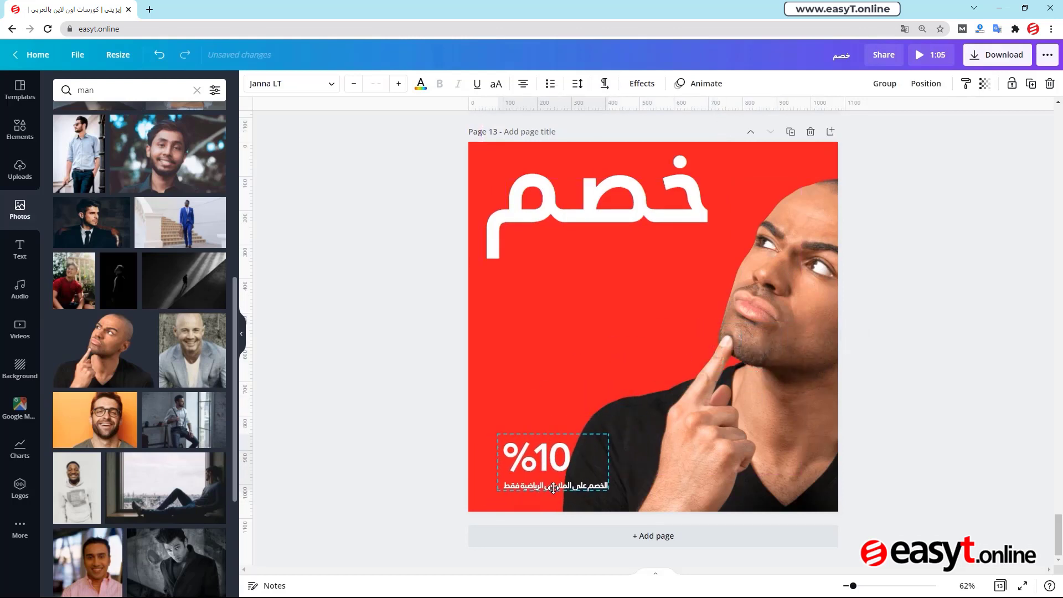
pyautogui.click(428, 459)
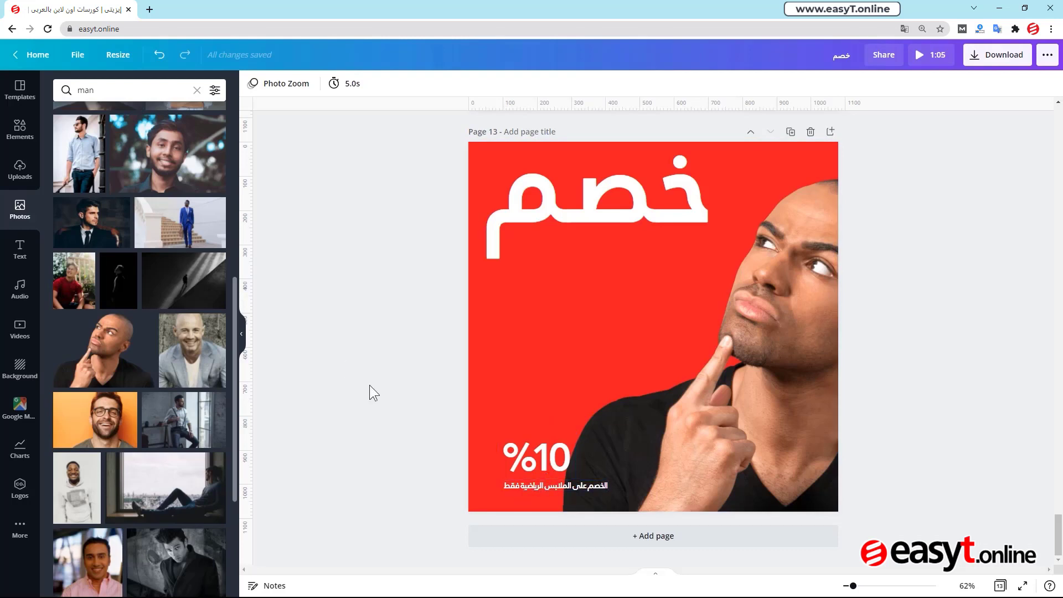
# Step: Insert the horizontal easyt.online logo, shrink it and place it in the page's bottom-right corner
pyautogui.click(20, 487)
pyautogui.click(148, 268)
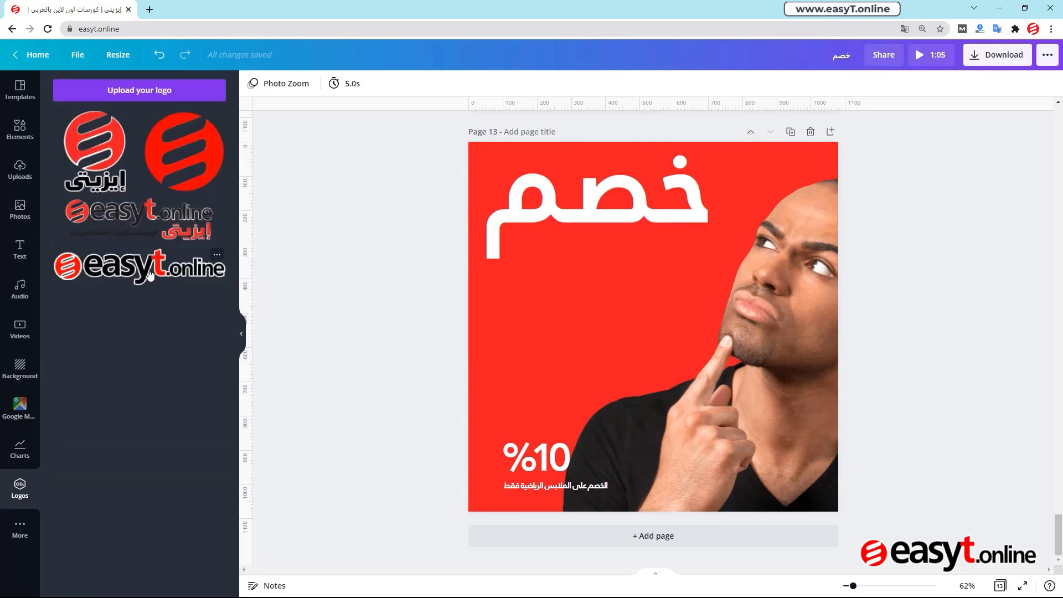
pyautogui.moveTo(547, 300); pyautogui.dragTo(625, 320)
pyautogui.moveTo(730, 347); pyautogui.dragTo(791, 485)
pyautogui.click(944, 380)
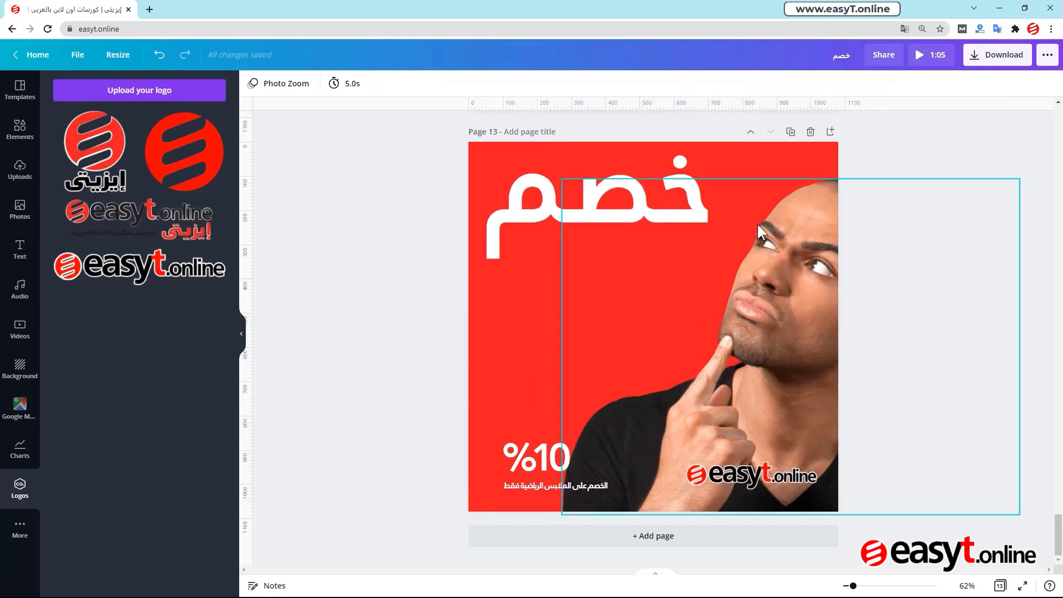
# Step: Enlarge the %10 text to a font size of about 125
pyautogui.click(546, 460)
pyautogui.moveTo(577, 434); pyautogui.dragTo(614, 411)
# Step: Move %10 and its caption to the page's bottom-right corner and the easyt.online logo to the bottom-left corner
pyautogui.click(567, 483)
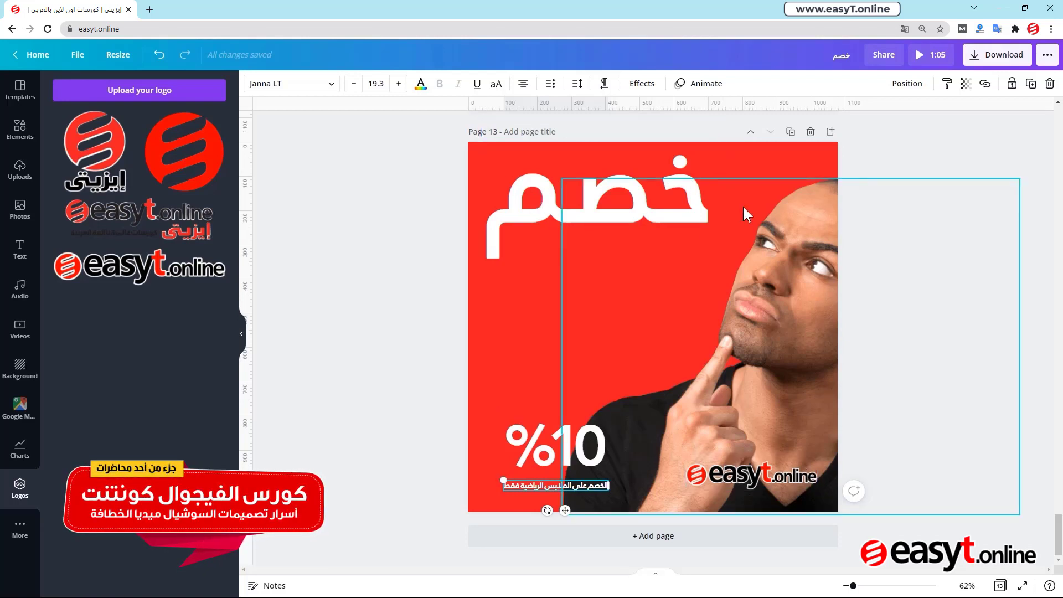
pyautogui.keyDown('shift'); pyautogui.click(553, 464); pyautogui.keyUp('shift')
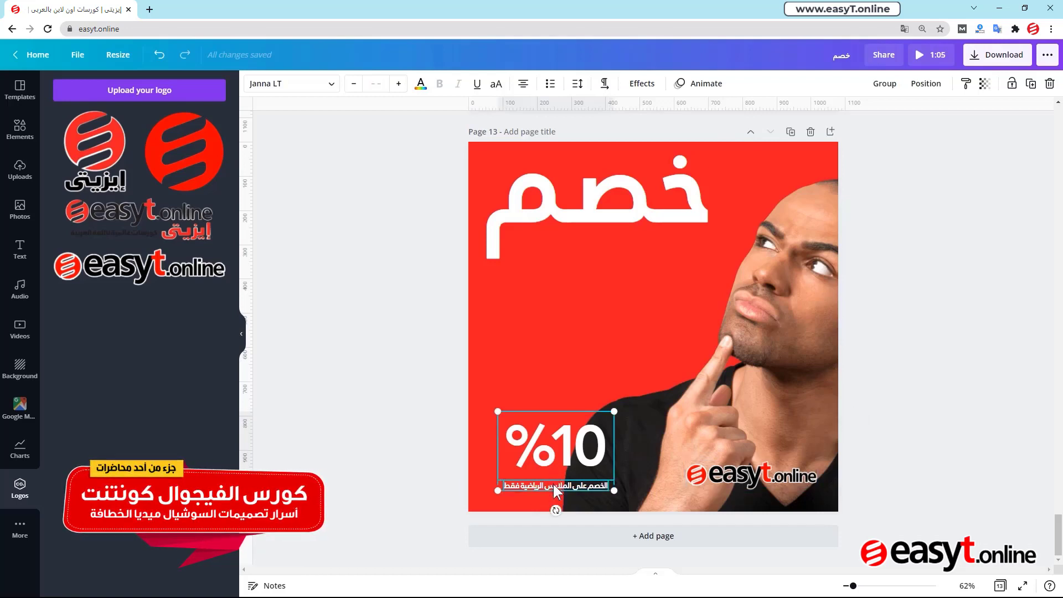
pyautogui.moveTo(603, 473); pyautogui.dragTo(823, 423)
pyautogui.moveTo(759, 476); pyautogui.dragTo(569, 479)
pyautogui.click(766, 410)
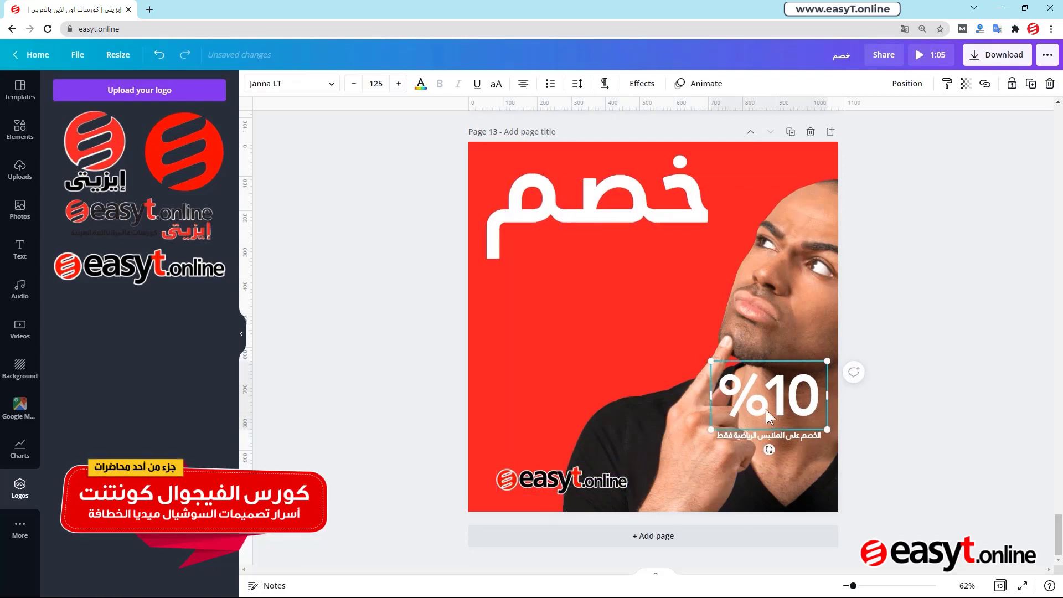
pyautogui.moveTo(766, 437); pyautogui.dragTo(758, 488)
pyautogui.click(914, 374)
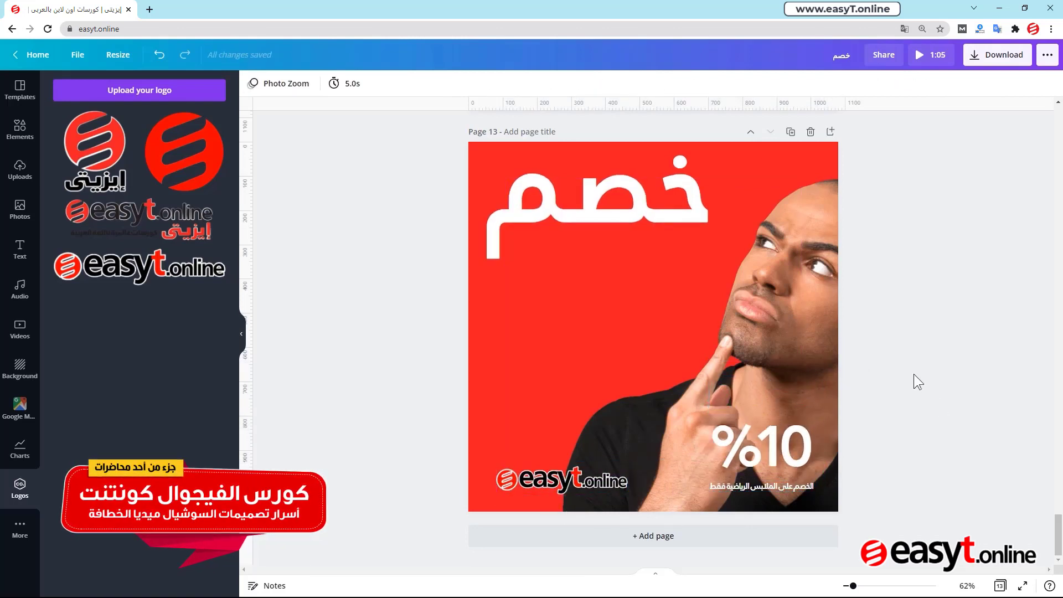